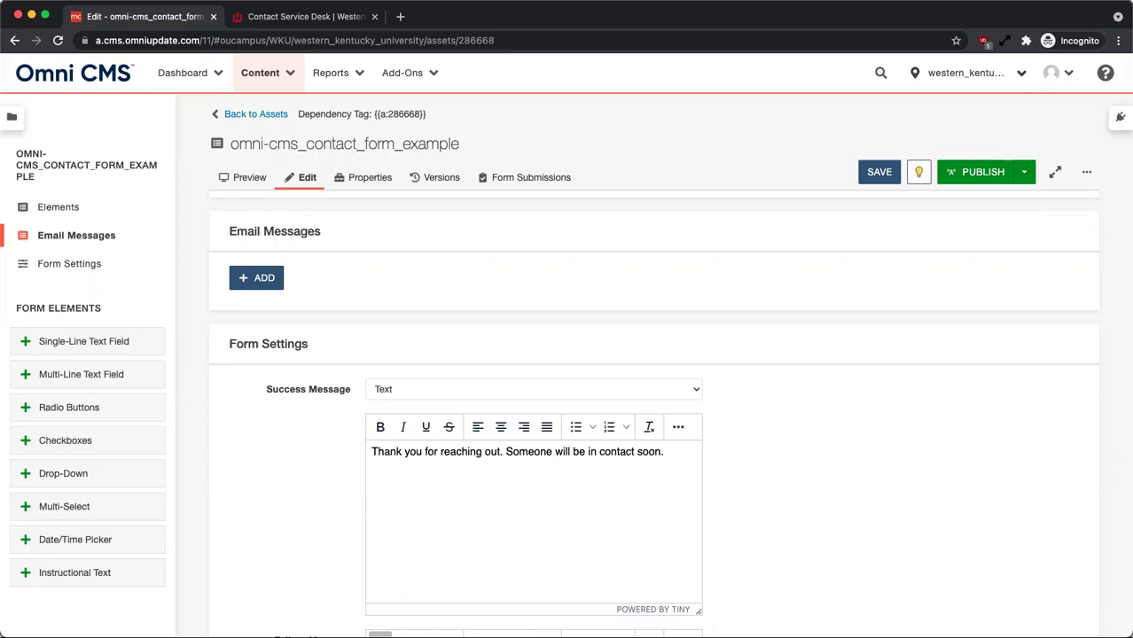
In the contact form's settings, leave Save Results In Database checked.
{"action": "left_click", "coordinate": [94, 242]}
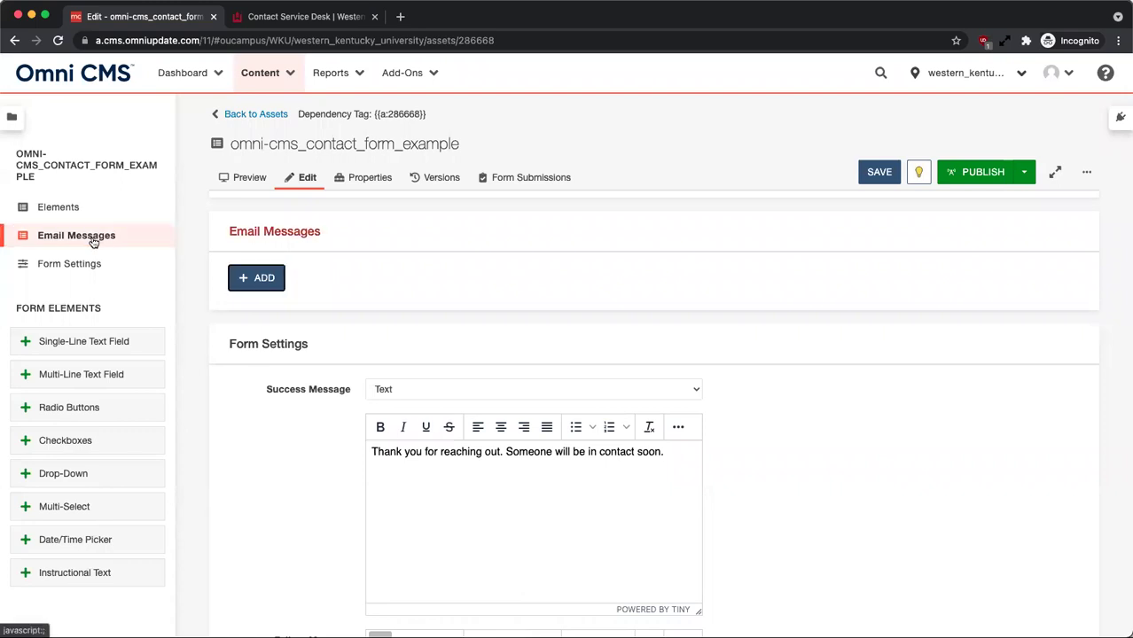
{"action": "left_click", "coordinate": [93, 264]}
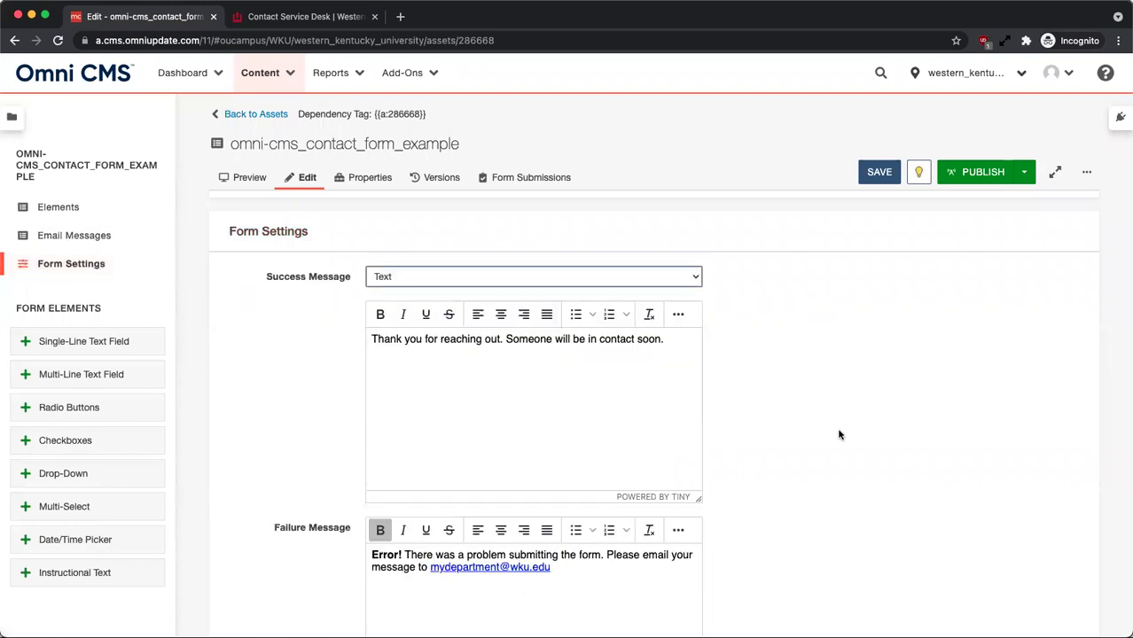
{"action": "scroll", "coordinate": [835, 437], "scroll_direction": "down", "scroll_amount": 2}
{"action": "scroll", "coordinate": [835, 437], "scroll_direction": "down", "scroll_amount": 5}
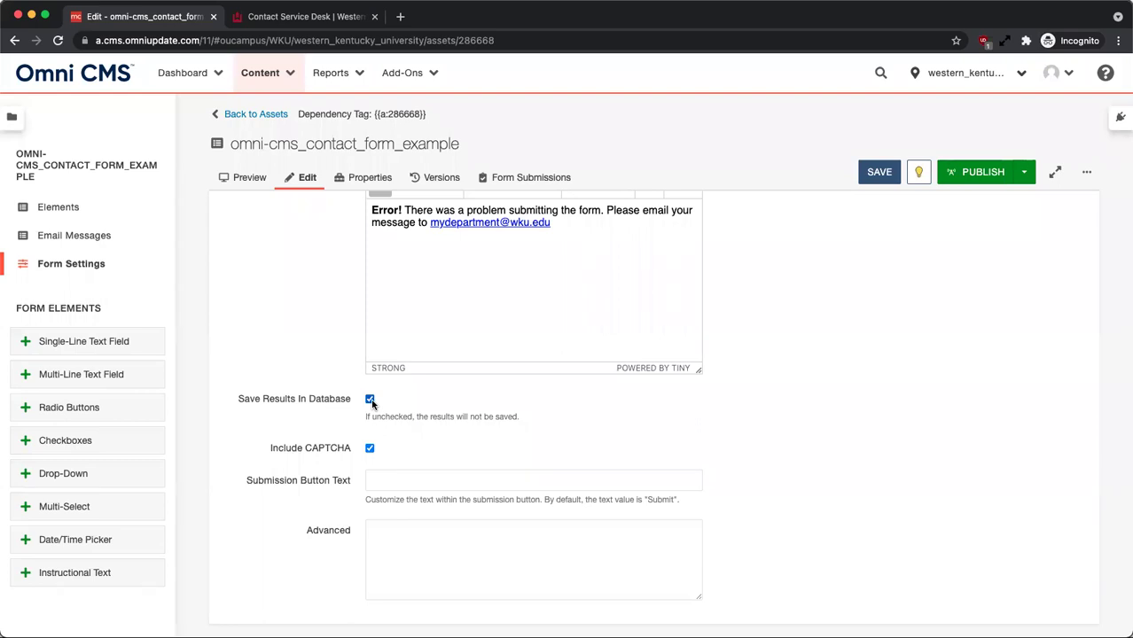
{"action": "left_click", "coordinate": [371, 401]}
{"action": "left_click", "coordinate": [371, 400]}
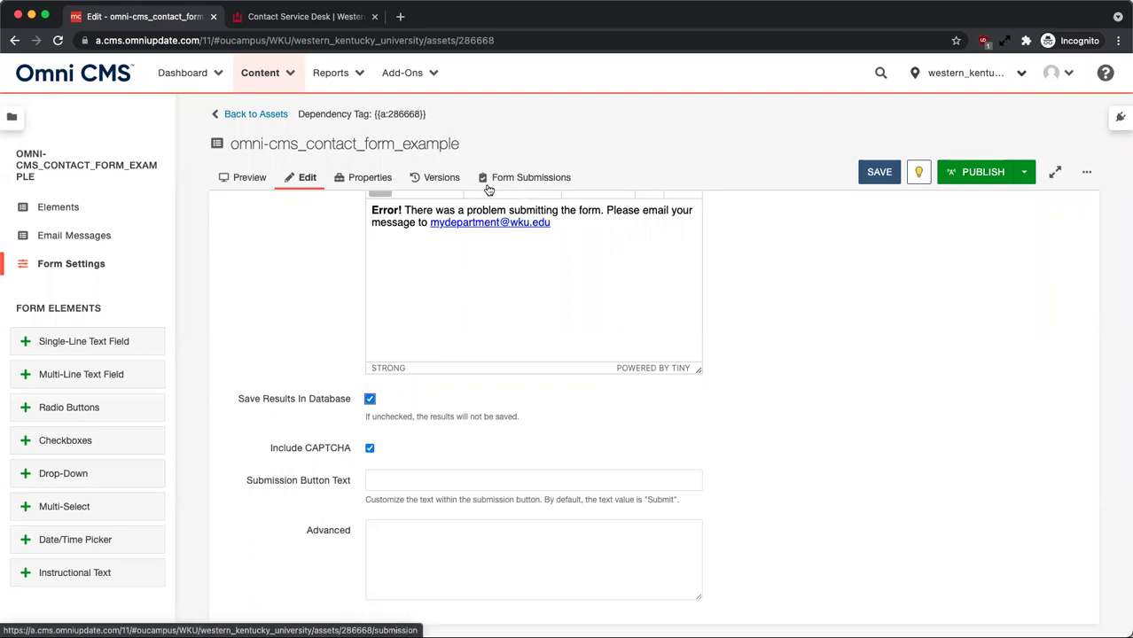
Show the Form Submissions page listing the contact form's 9 stored submissions.
{"action": "left_click", "coordinate": [532, 187]}
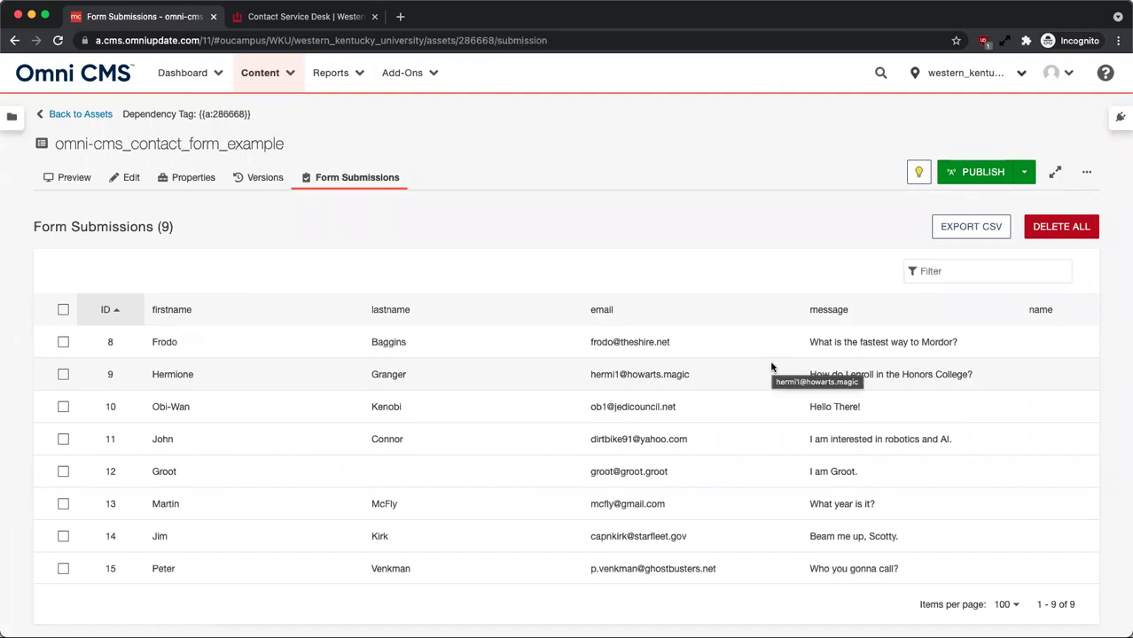
{"action": "left_click", "coordinate": [948, 270]}
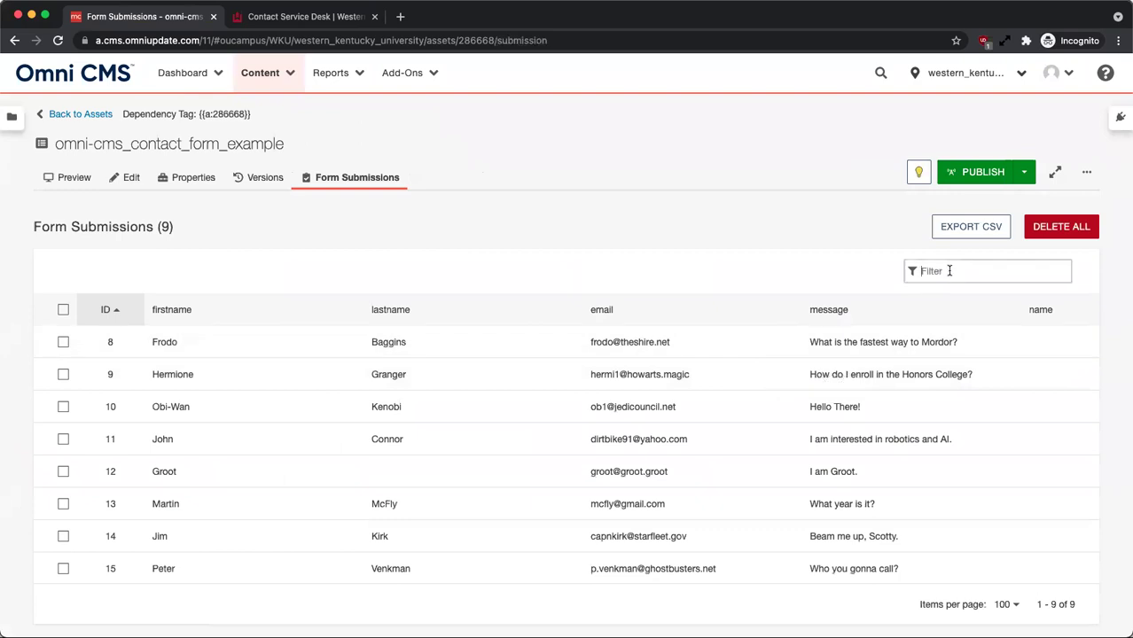
{"action": "type", "text": "scot"}
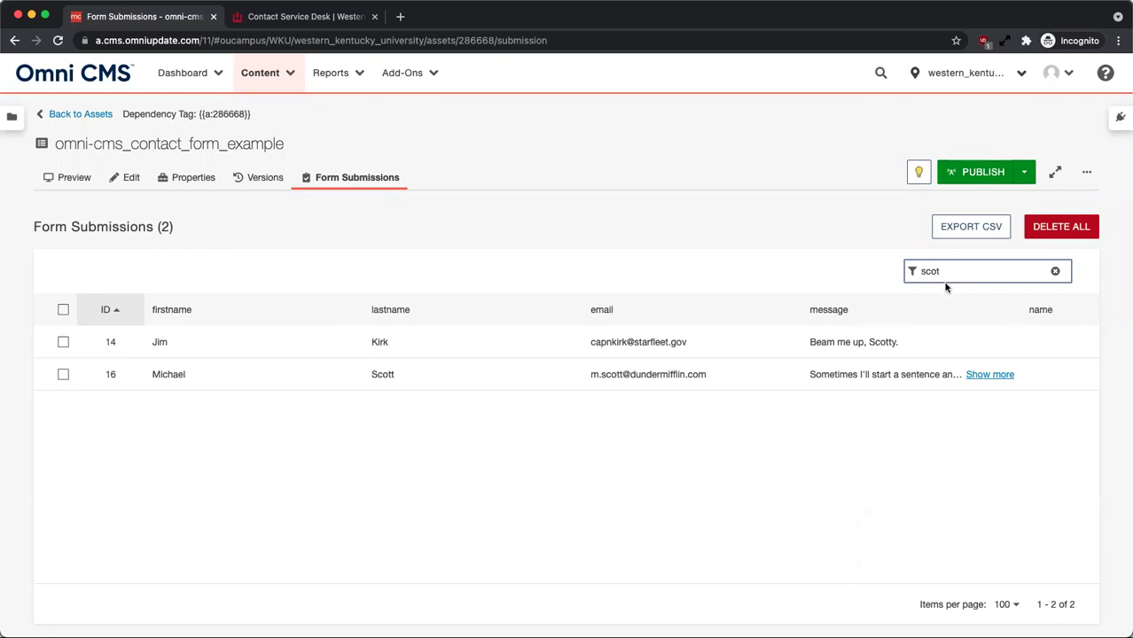
{"action": "left_click", "coordinate": [63, 343]}
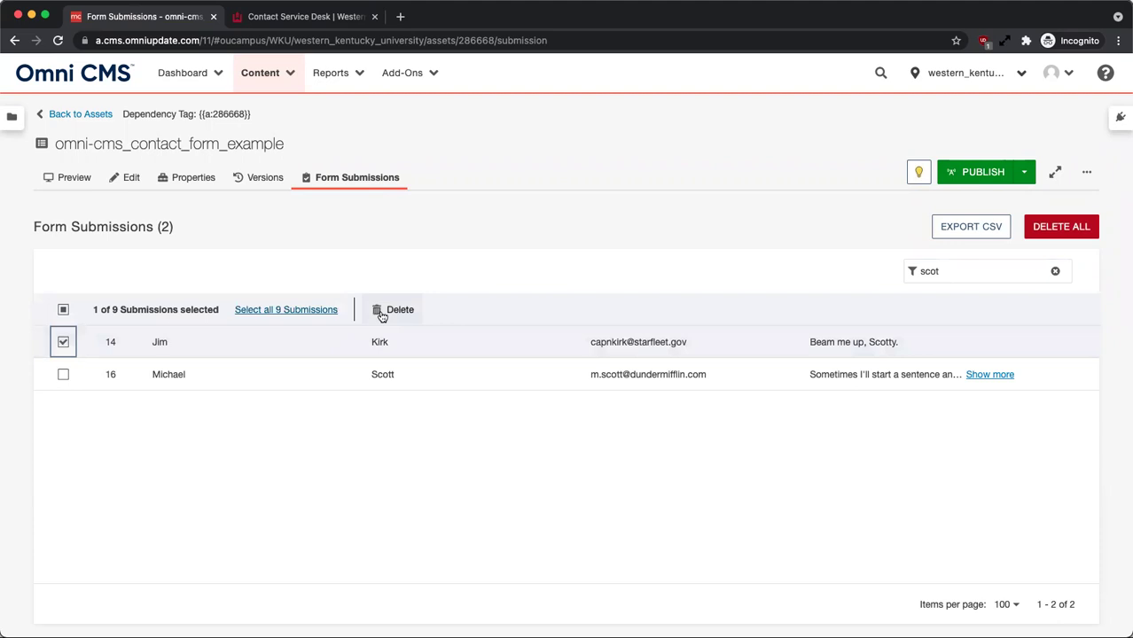
{"action": "left_click", "coordinate": [379, 312]}
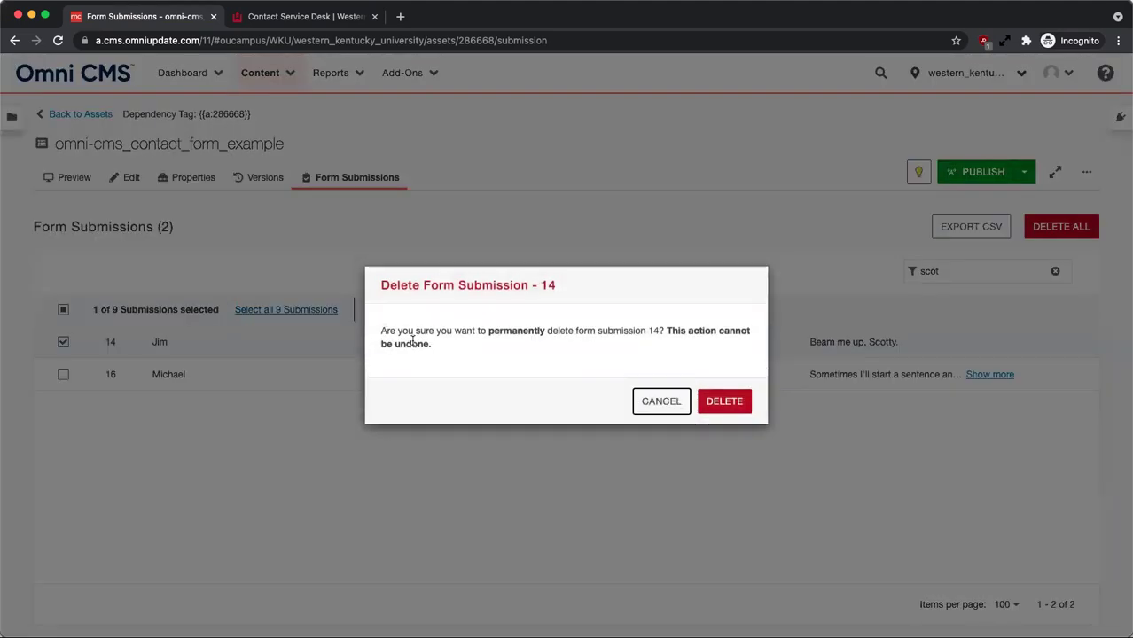
{"action": "left_click", "coordinate": [676, 408]}
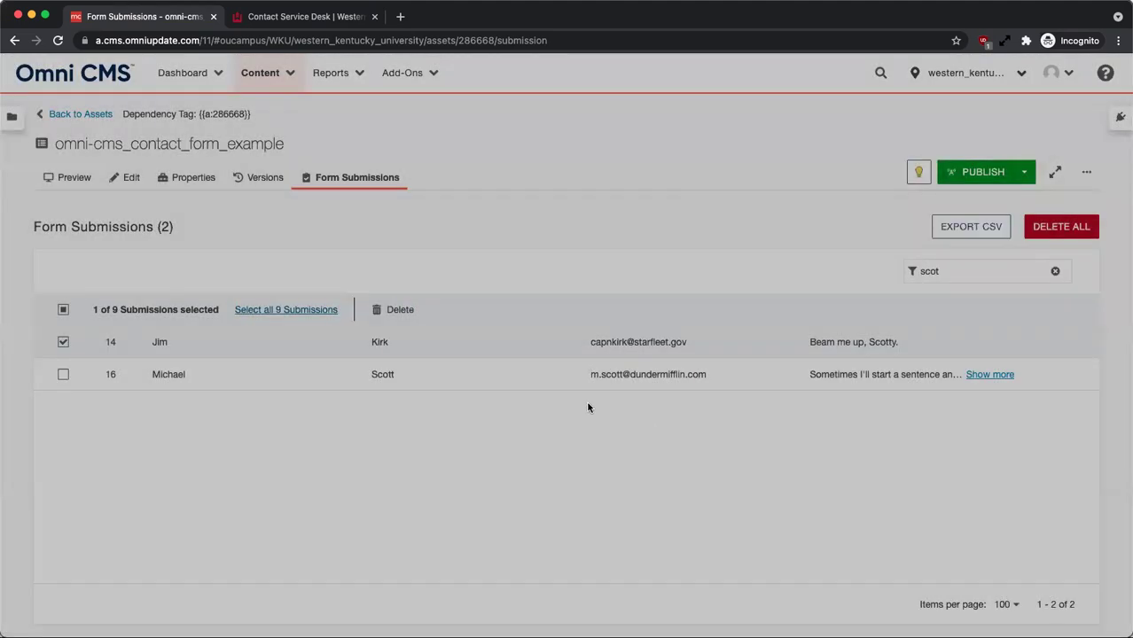
{"action": "left_click", "coordinate": [63, 343]}
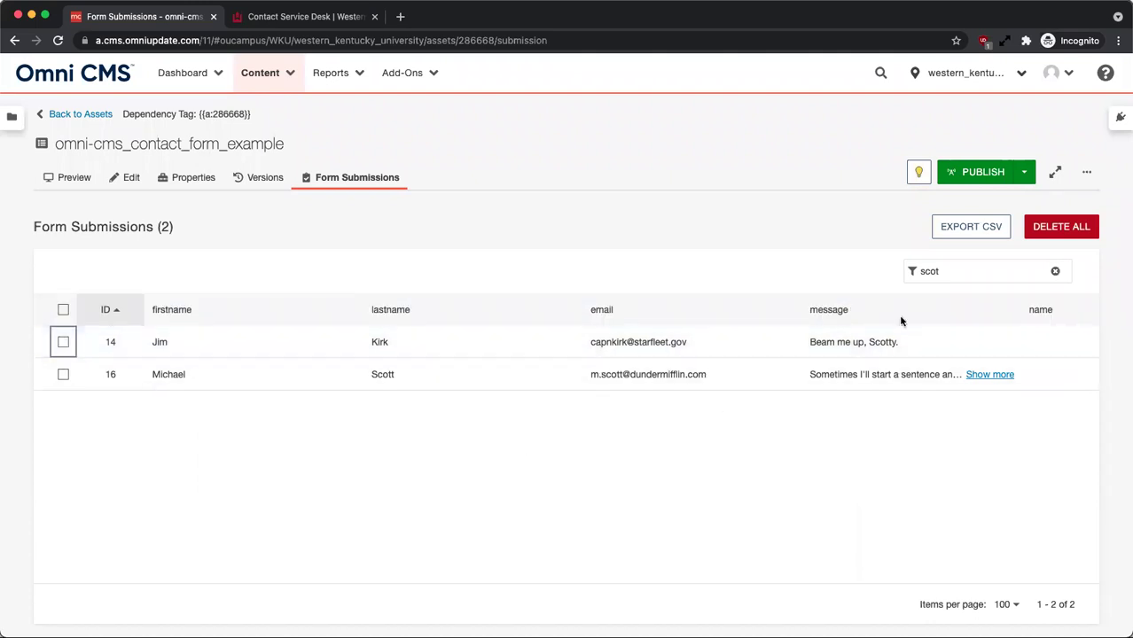
{"action": "left_click", "coordinate": [1054, 271]}
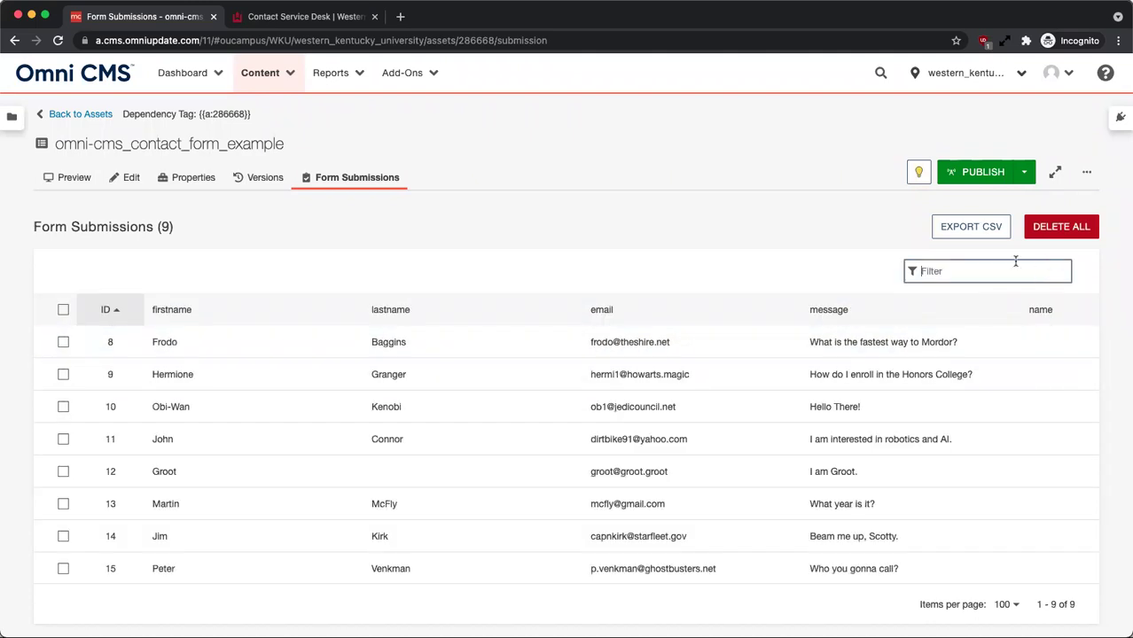
Export the 9 submissions to a286668.csv and return to the form's Elements editor.
{"action": "left_click", "coordinate": [972, 227]}
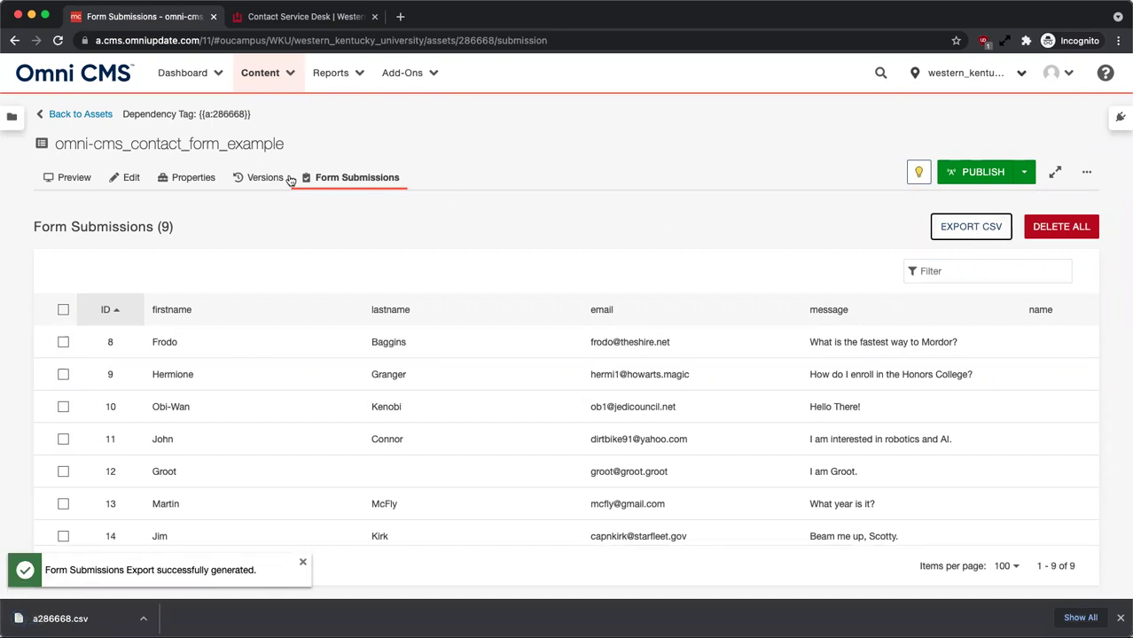
{"action": "left_click", "coordinate": [131, 180]}
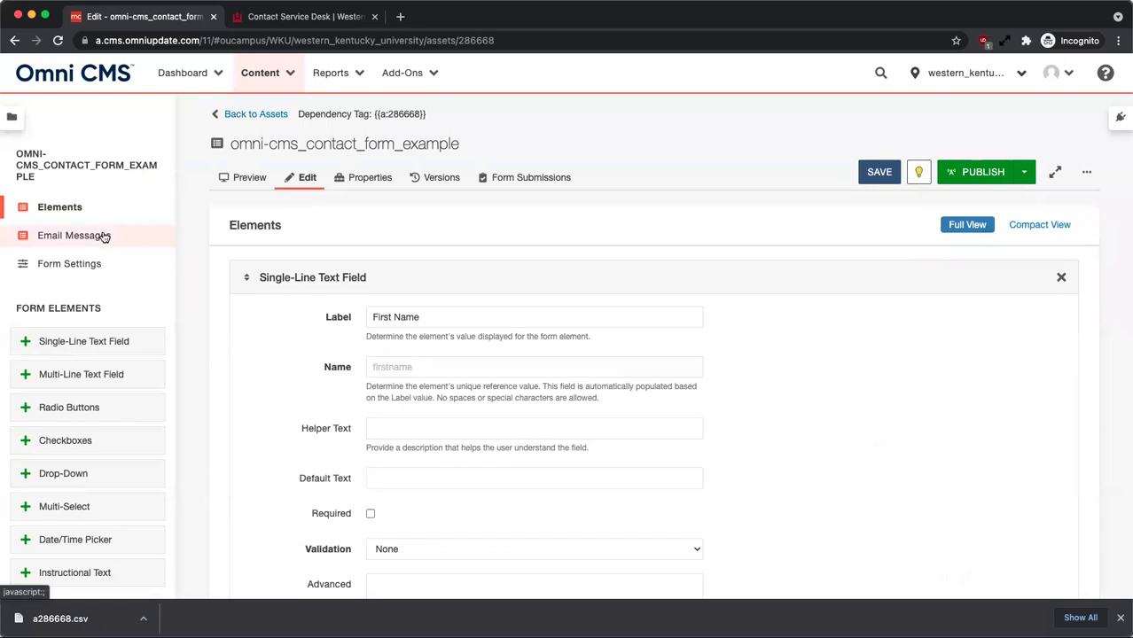
Add a new email message with two semicolon-separated recipient addresses in its To field.
{"action": "left_click", "coordinate": [104, 236]}
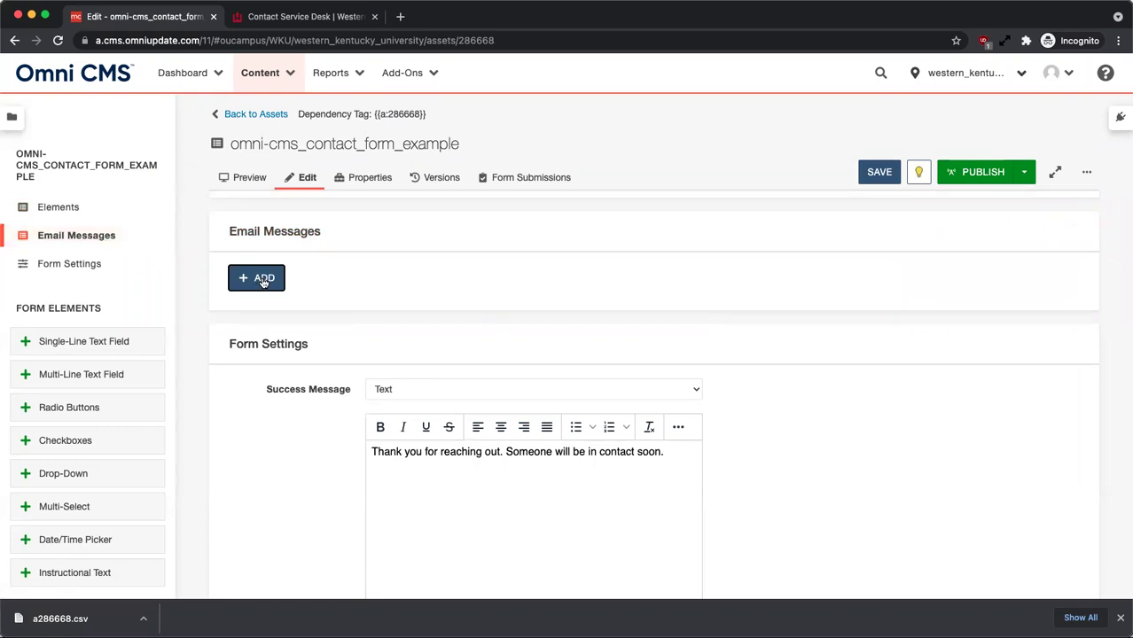
{"action": "left_click", "coordinate": [262, 280]}
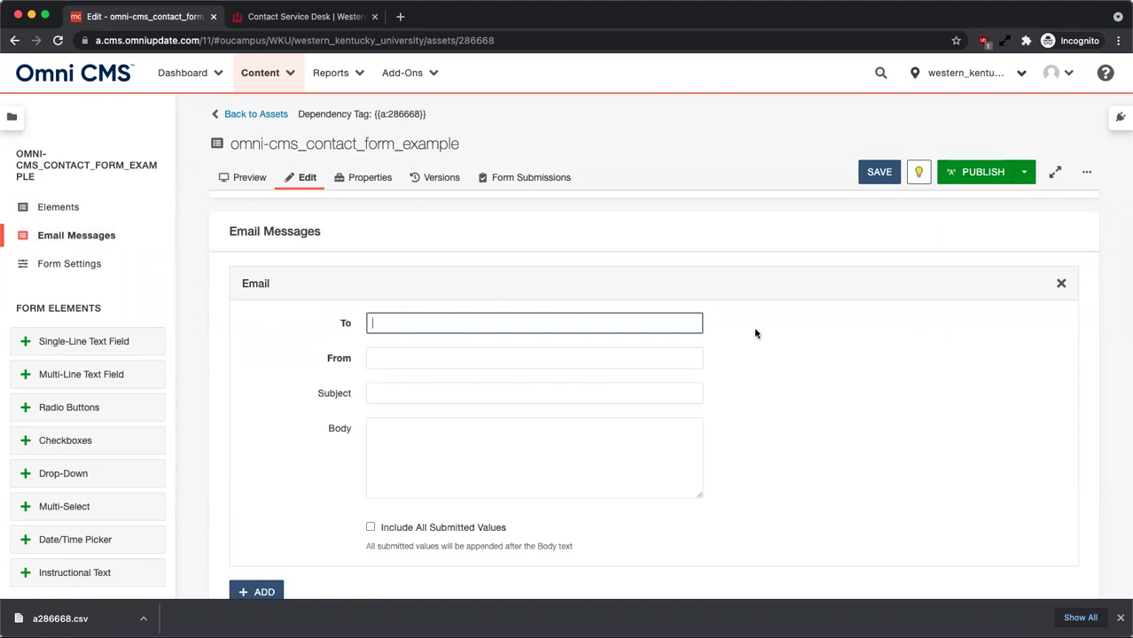
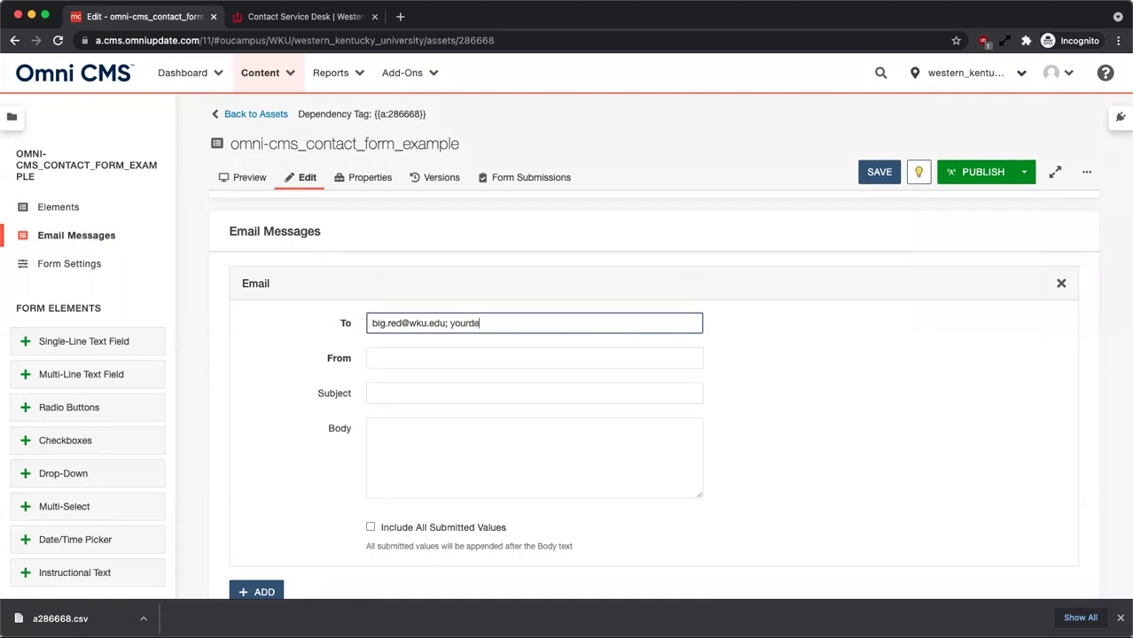
Enter the sender address, subject 'New Contact Form Submission' and body 'New submission, respond within 24hrs.'.
{"action": "left_click", "coordinate": [495, 359]}
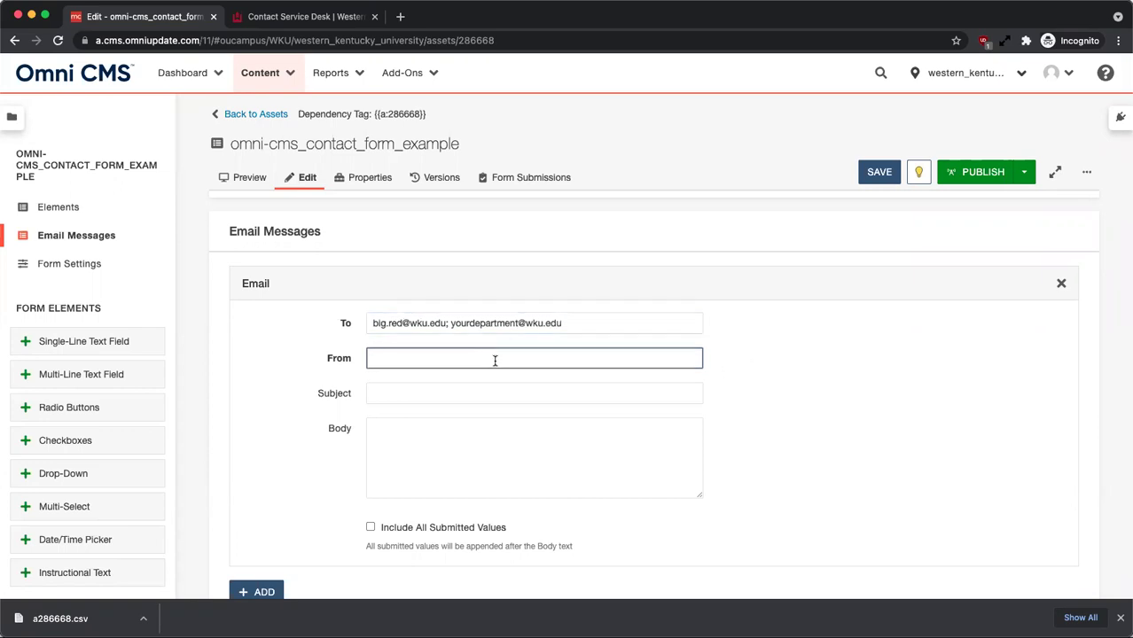
{"action": "type", "text": "yourdepartment@wku.edu"}
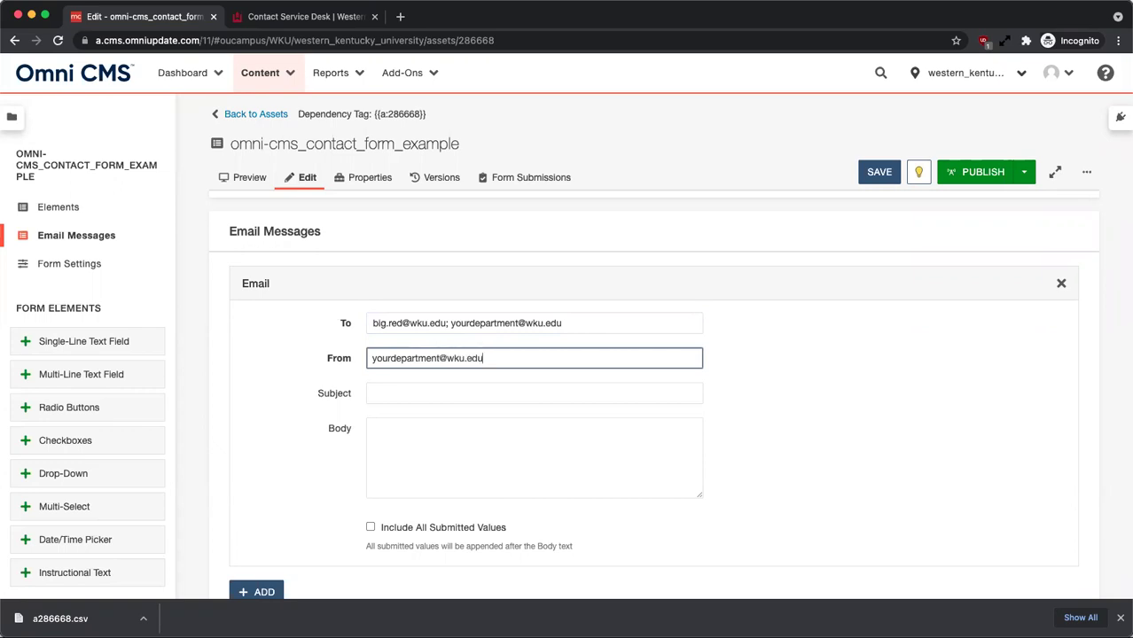
{"action": "left_click", "coordinate": [373, 392]}
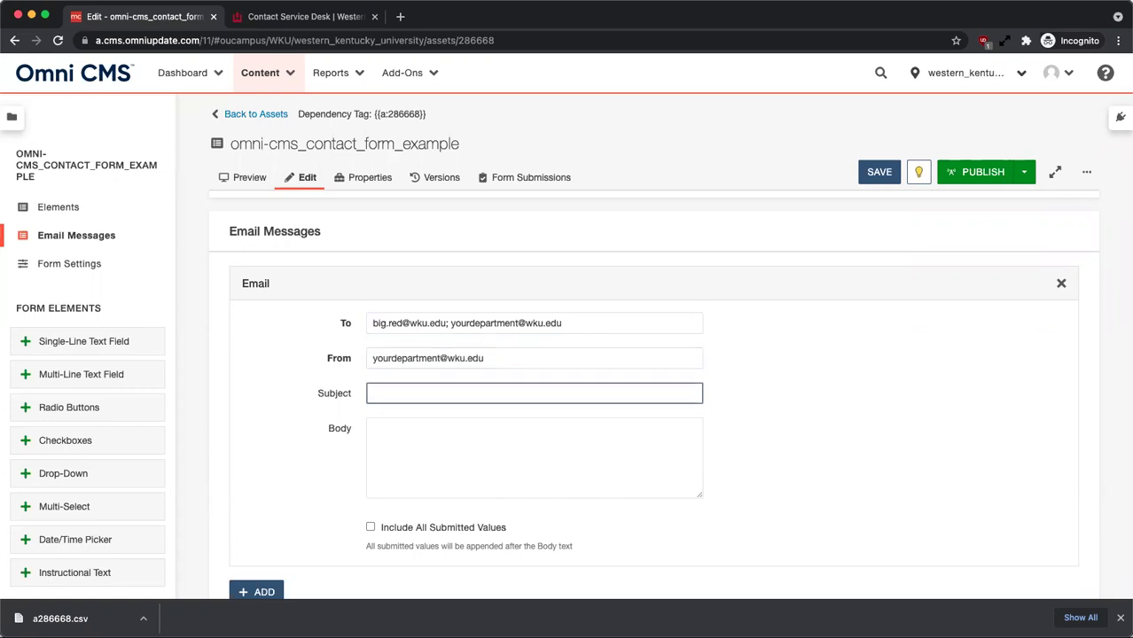
{"action": "type", "text": "New Contact Form Submission"}
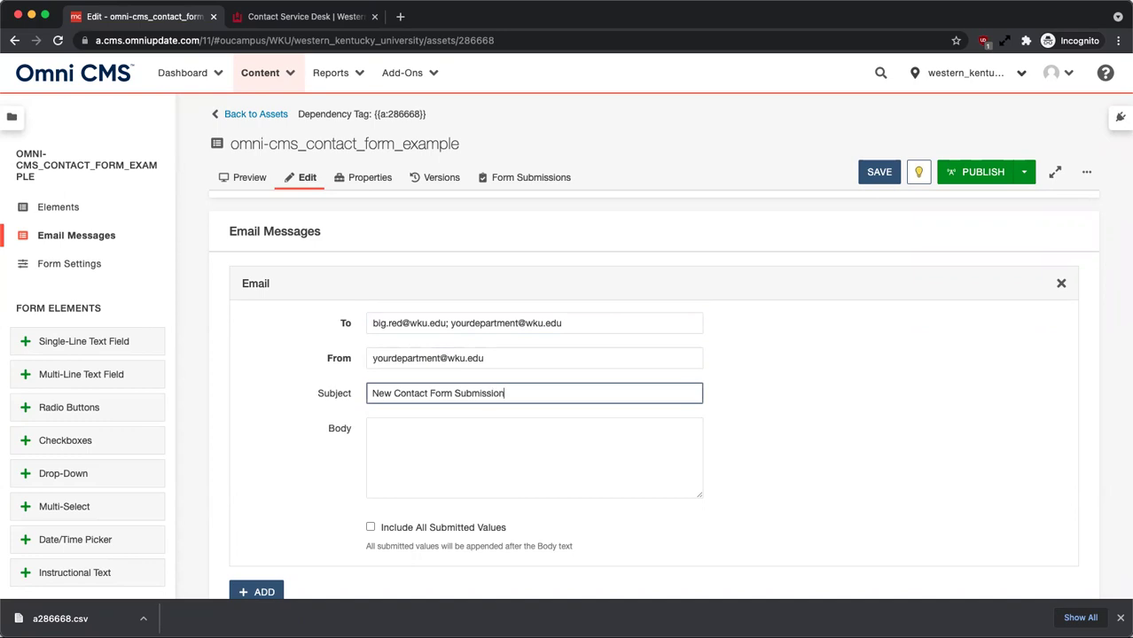
{"action": "left_click", "coordinate": [374, 429]}
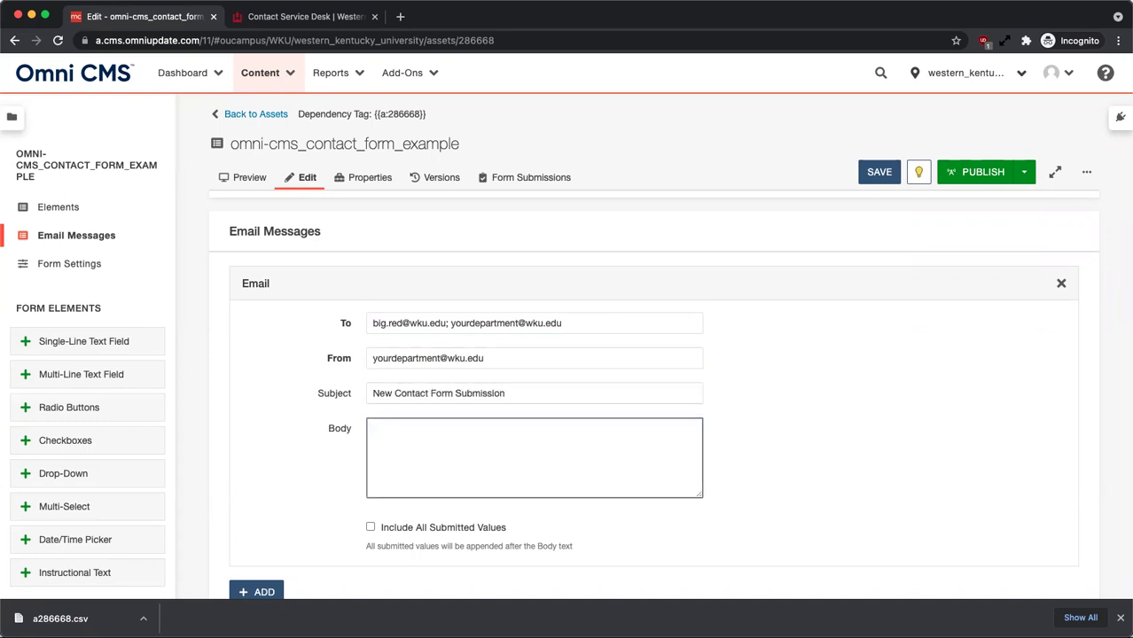
{"action": "type", "text": "New submission, resp"}
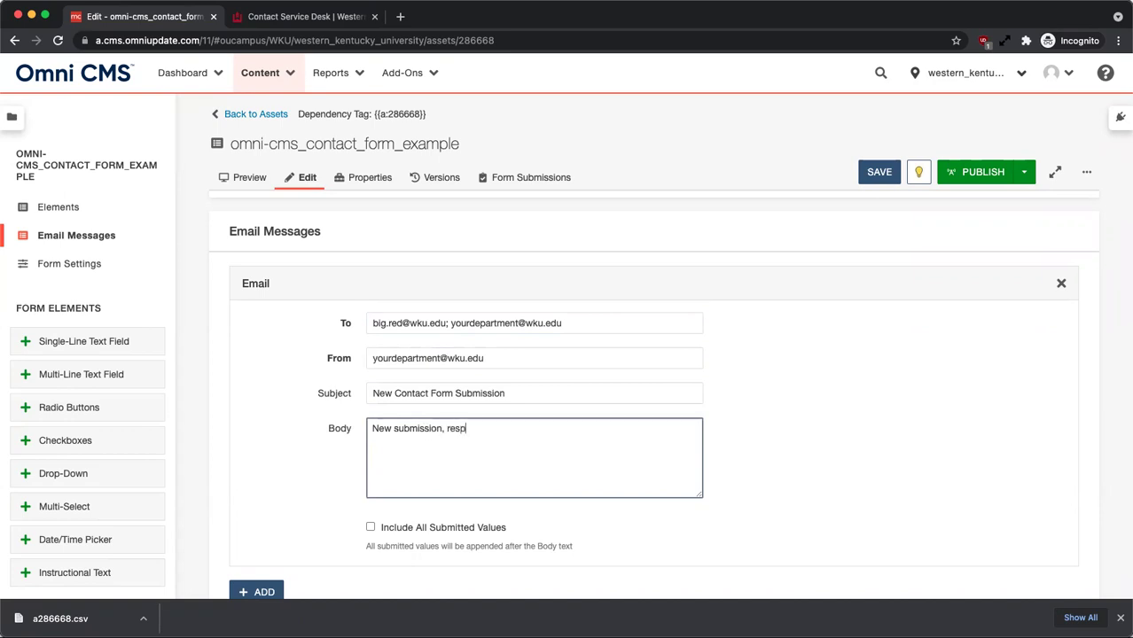
{"action": "type", "text": "ond within 24hrs."}
{"action": "left_click", "coordinate": [799, 430]}
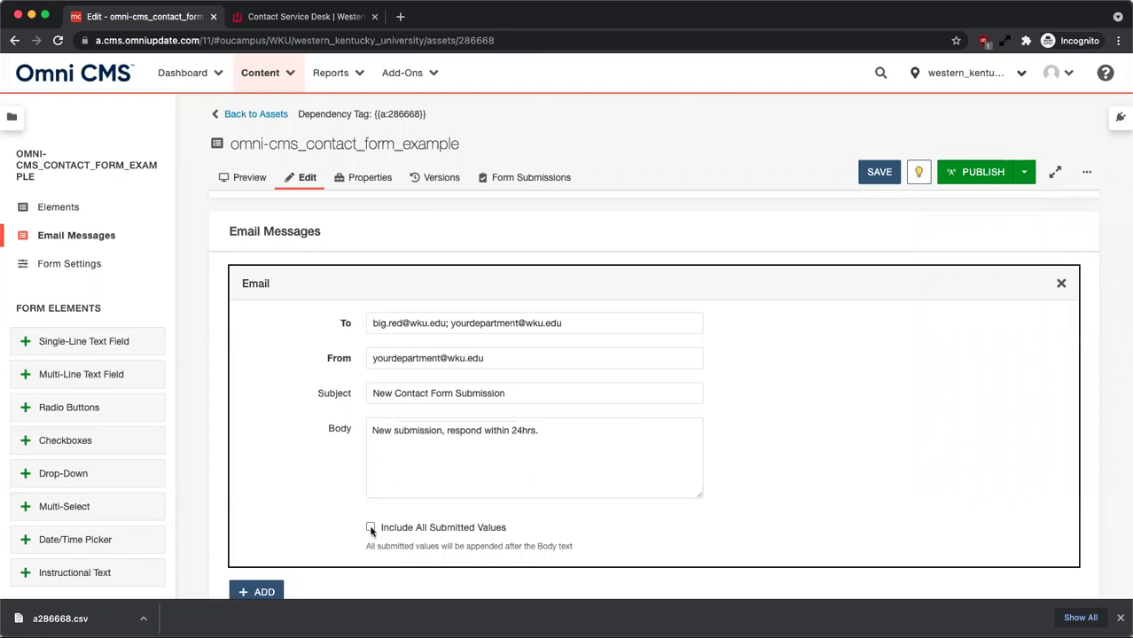
Leave Include All Submitted Values unchecked and insert 'from' after 'submission' in the body.
{"action": "left_click", "coordinate": [370, 527]}
{"action": "left_click", "coordinate": [385, 458]}
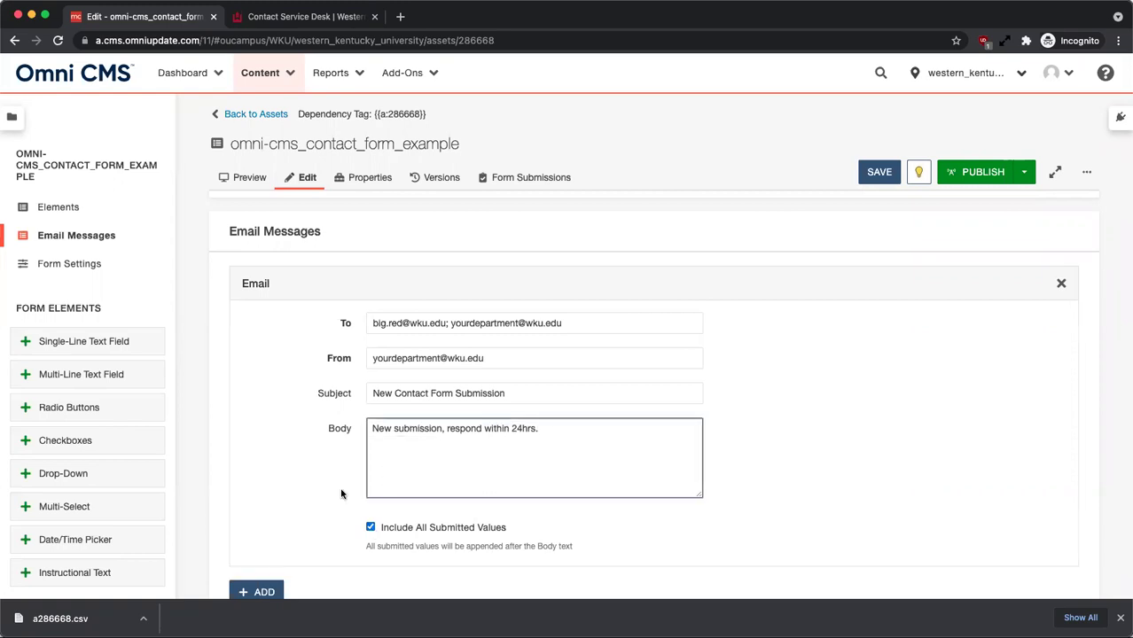
{"action": "left_click", "coordinate": [370, 528]}
{"action": "left_click", "coordinate": [442, 429]}
{"action": "type", "text": "from"}
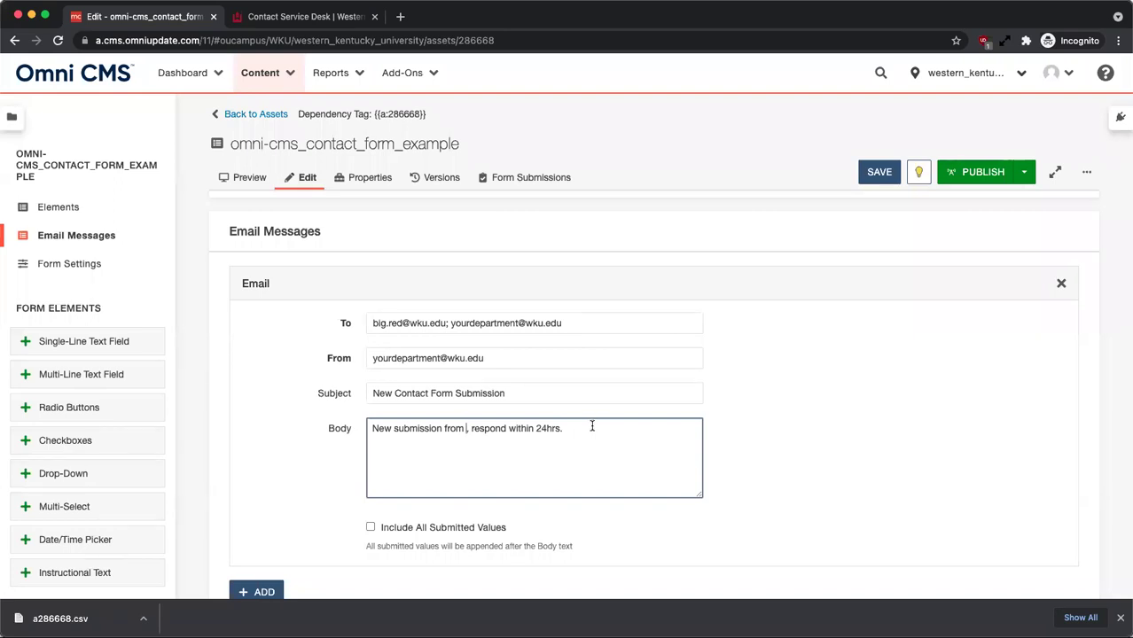
{"action": "left_click", "coordinate": [69, 210]}
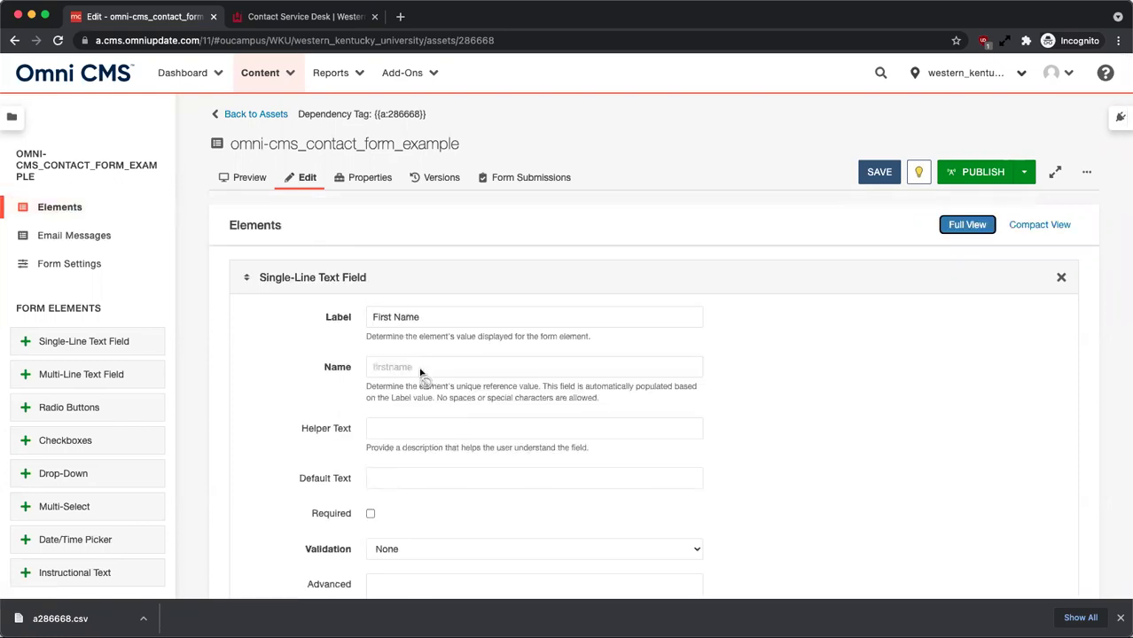
{"action": "left_click", "coordinate": [421, 371]}
{"action": "left_click_drag", "start_coordinate": [413, 371], "coordinate": [374, 371]}
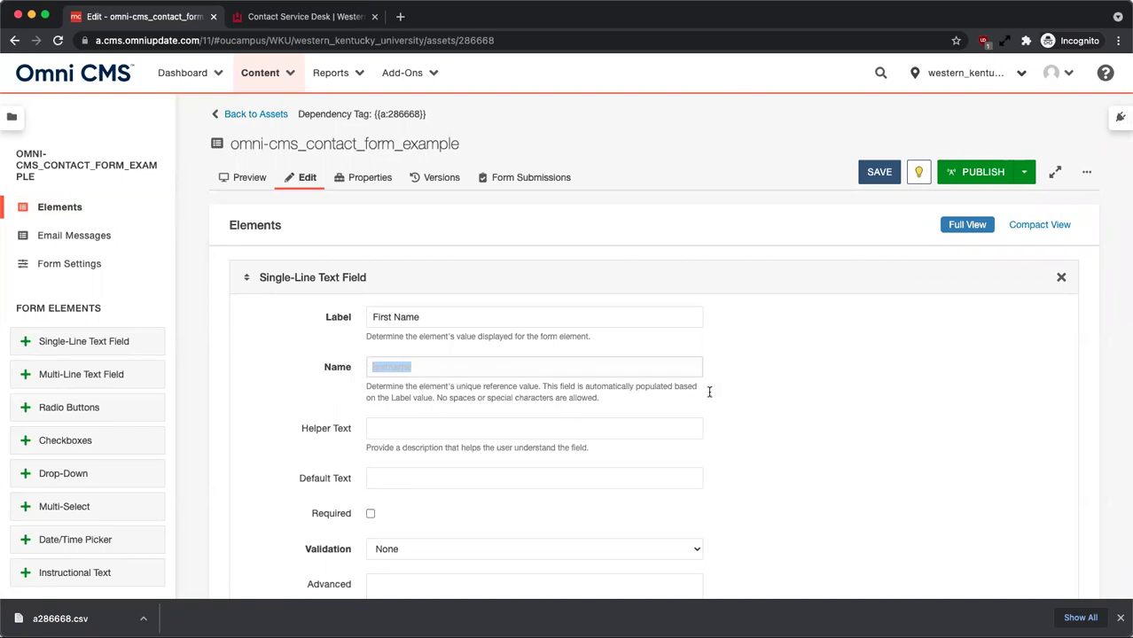
{"action": "left_click", "coordinate": [88, 235]}
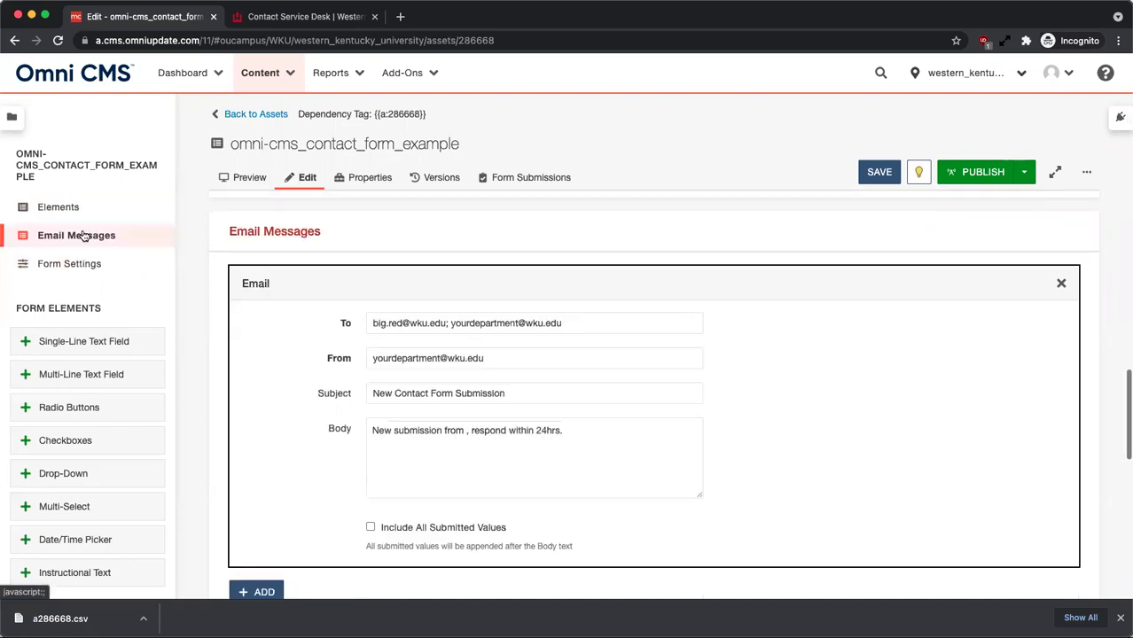
Insert the {{firstname}} and {{lastname}} placeholders after 'from' in the email body.
{"action": "left_click", "coordinate": [466, 430]}
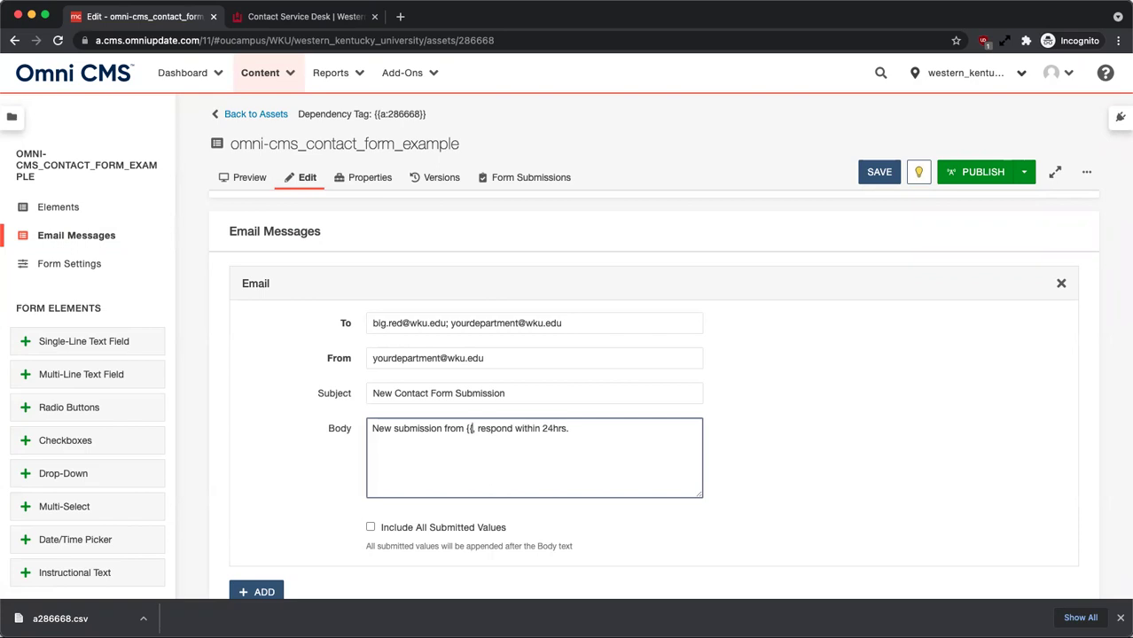
{"action": "type", "text": "firstname}"}
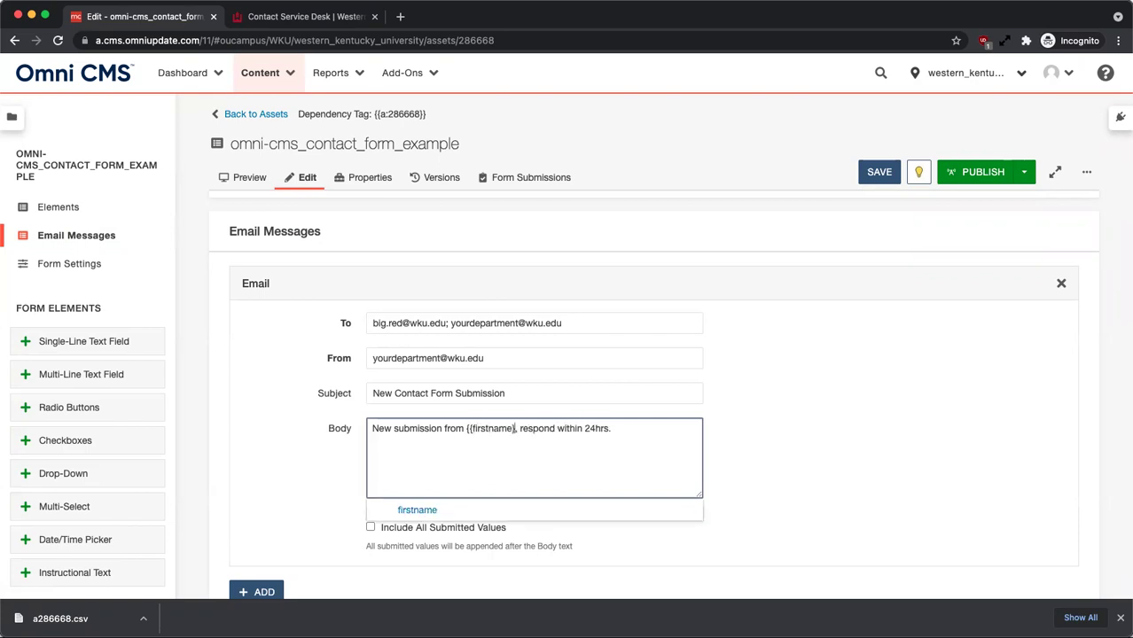
{"action": "type", "text": "}"}
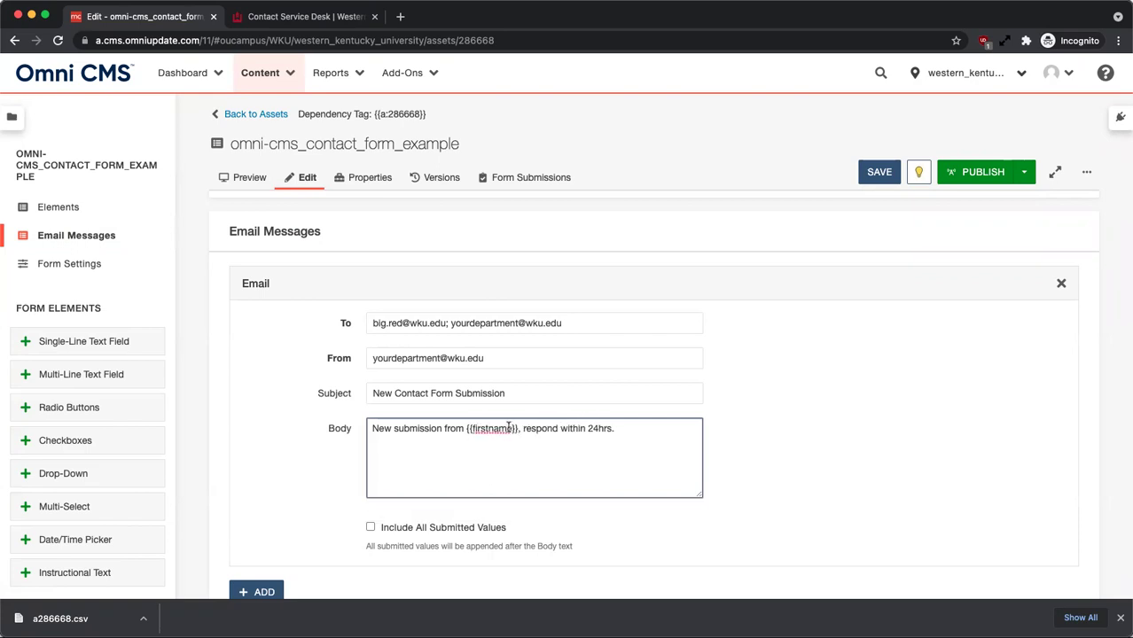
{"action": "left_click_drag", "start_coordinate": [513, 428], "coordinate": [464, 428]}
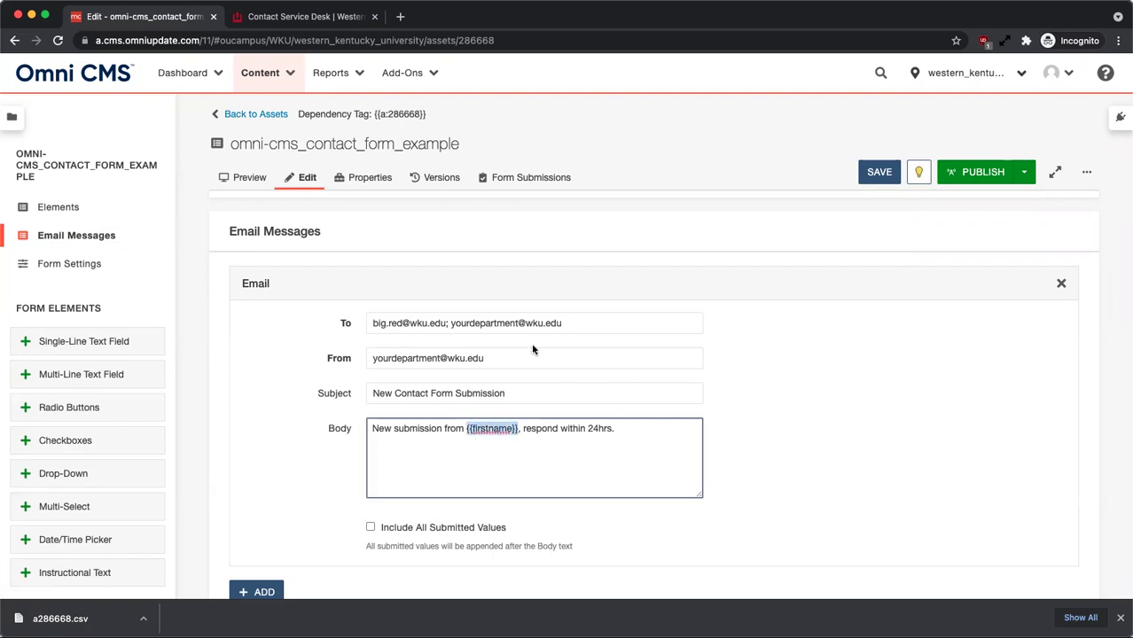
{"action": "left_click", "coordinate": [519, 430]}
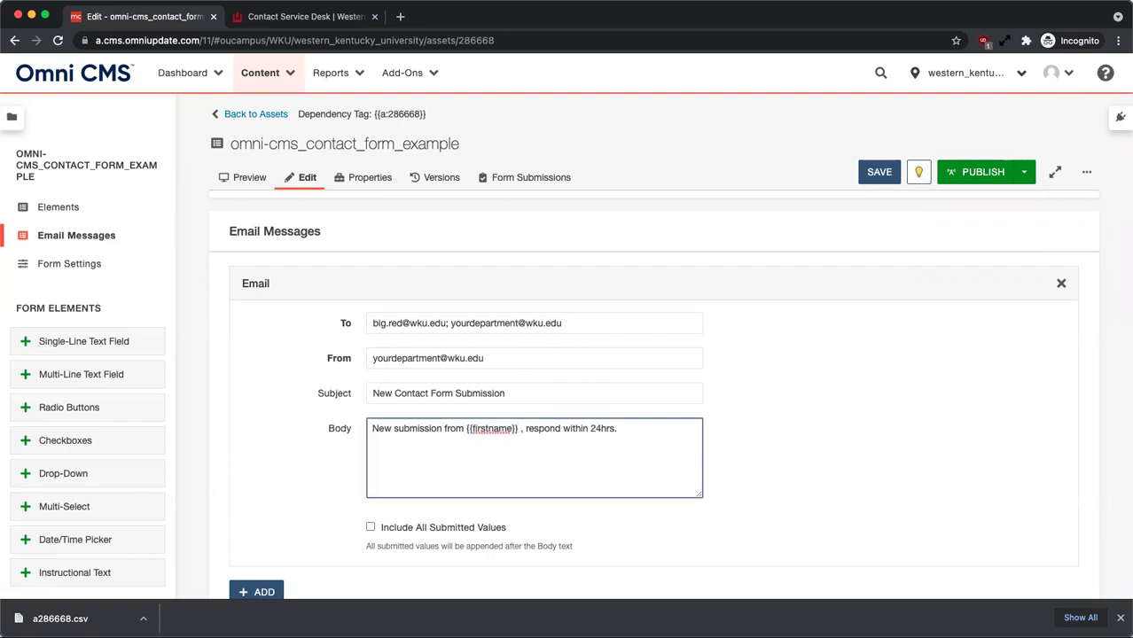
{"action": "type", "text": "{{"}
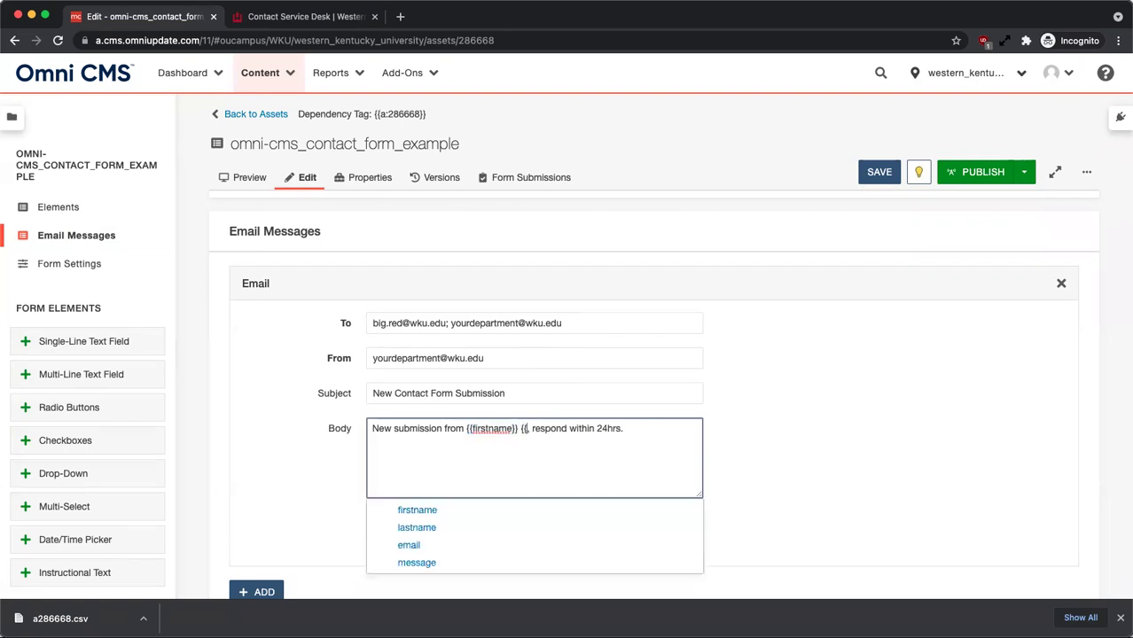
{"action": "left_click", "coordinate": [417, 529]}
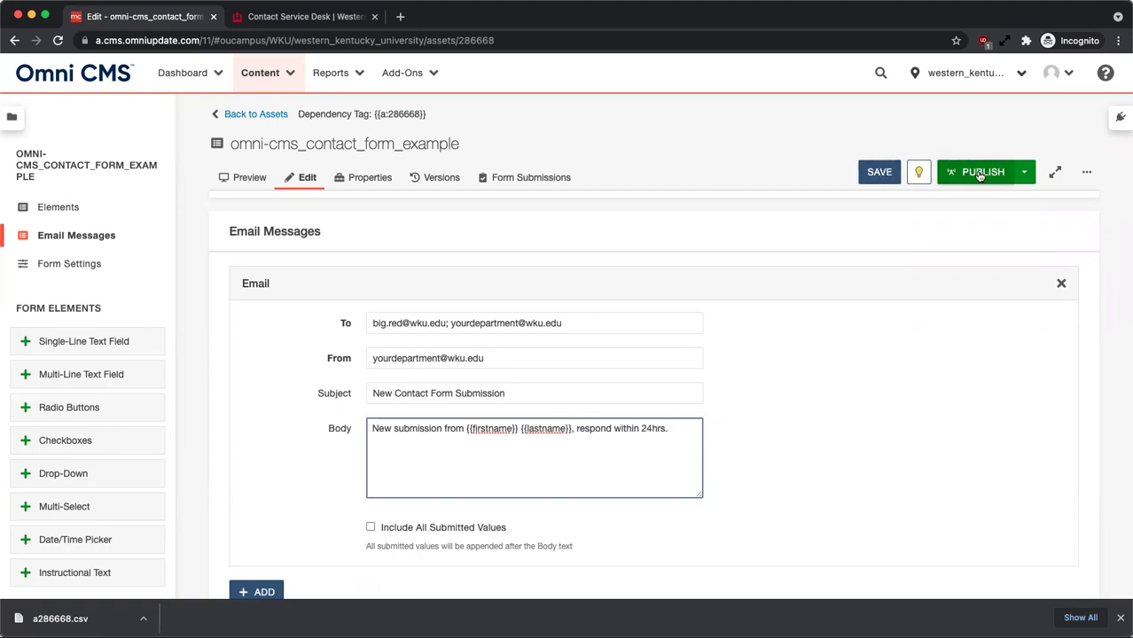
Switch to the WKU Contact Service Desk browser tab showing its Get Help content.
{"action": "left_click", "coordinate": [311, 20]}
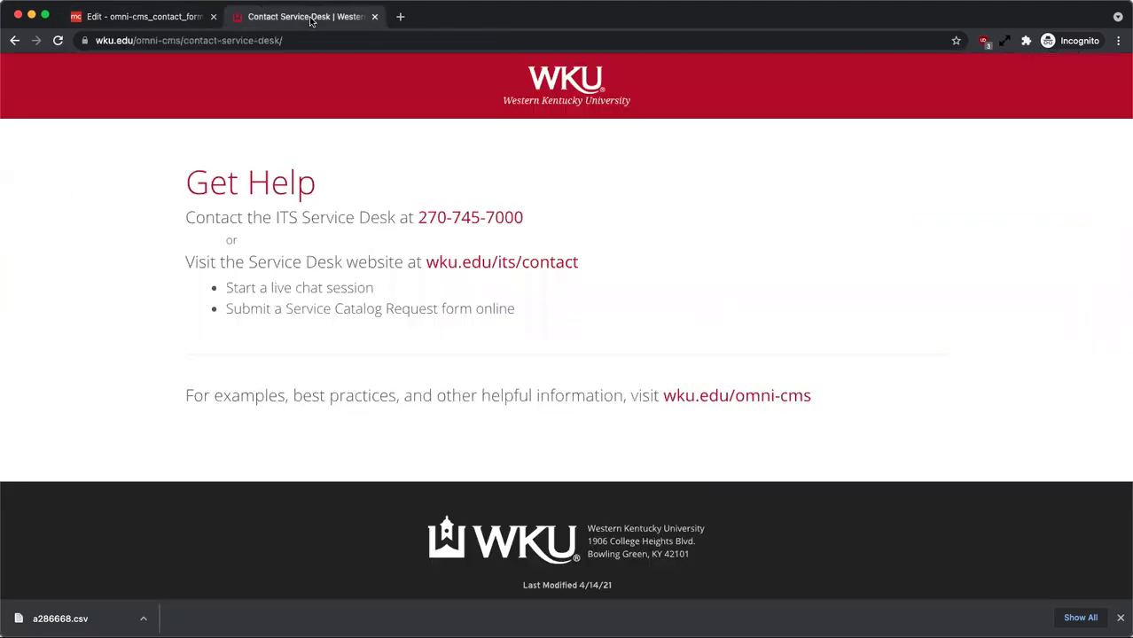